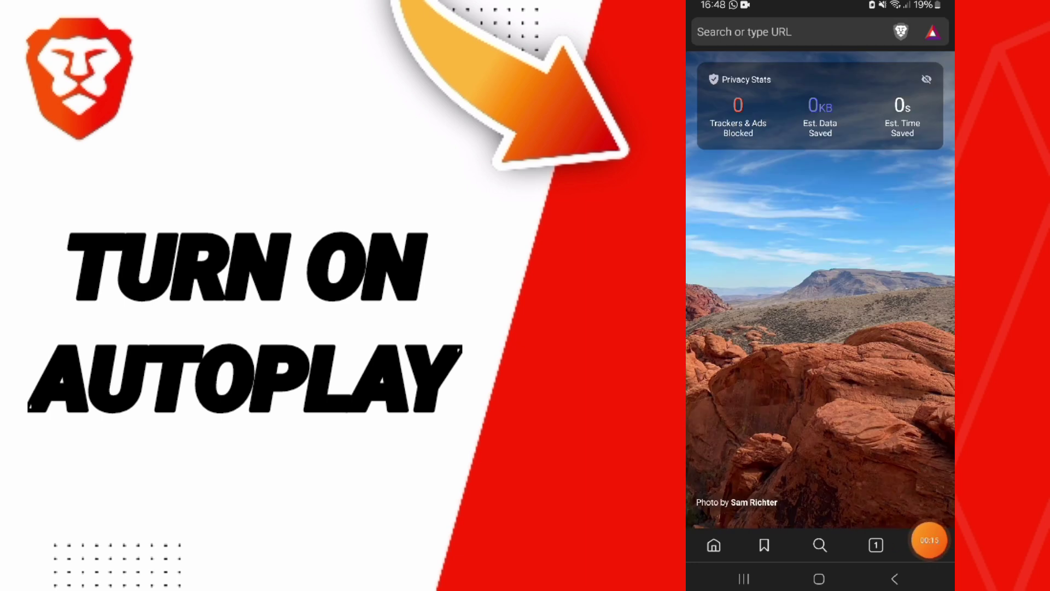
# Open Brave's overflow menu from the new-tab page.
pyautogui.click(926, 545)
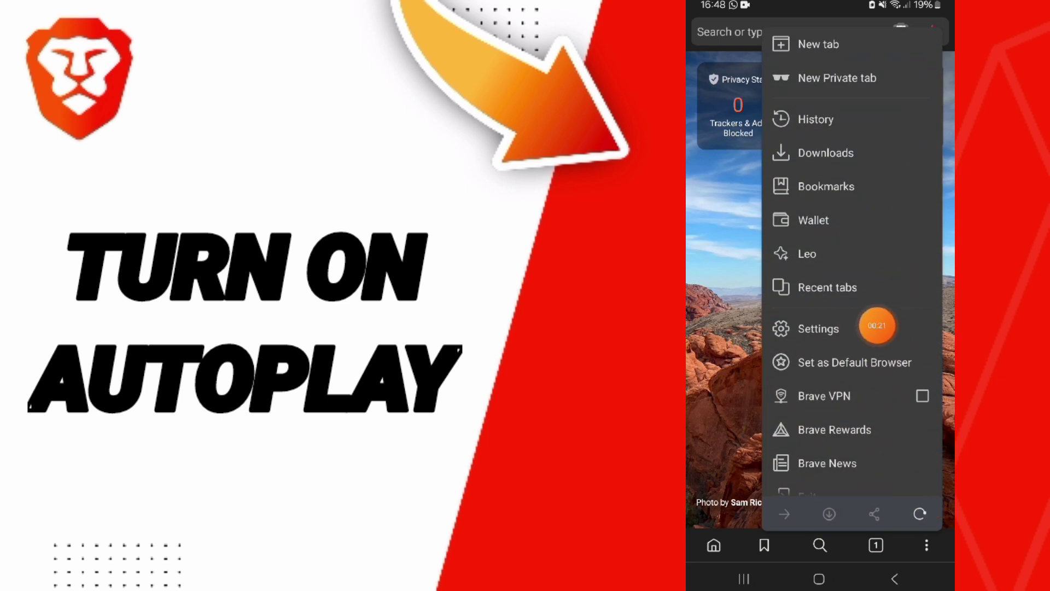
# Go to Settings, then into Site settings.
pyautogui.click(818, 328)
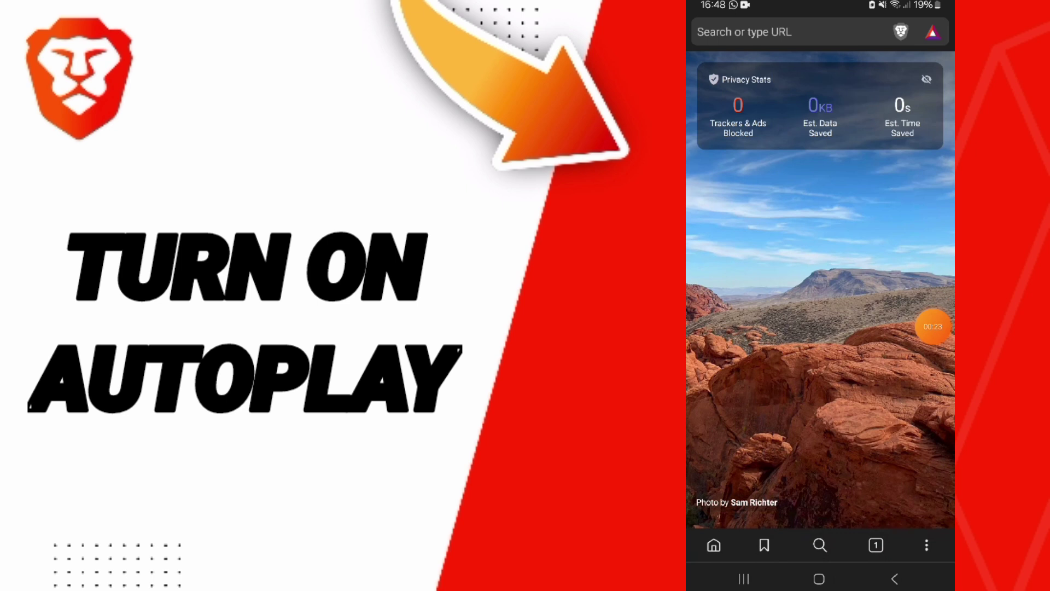
pyautogui.scroll(-1, 820, 304)
pyautogui.scroll(-5, 820, 316)
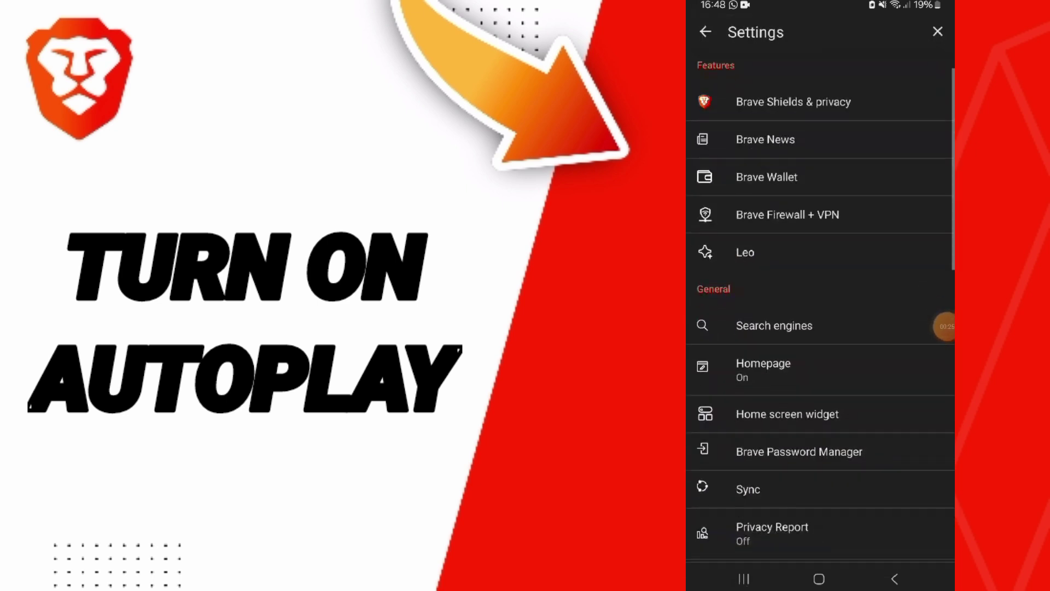
pyautogui.scroll(-2, 821, 311)
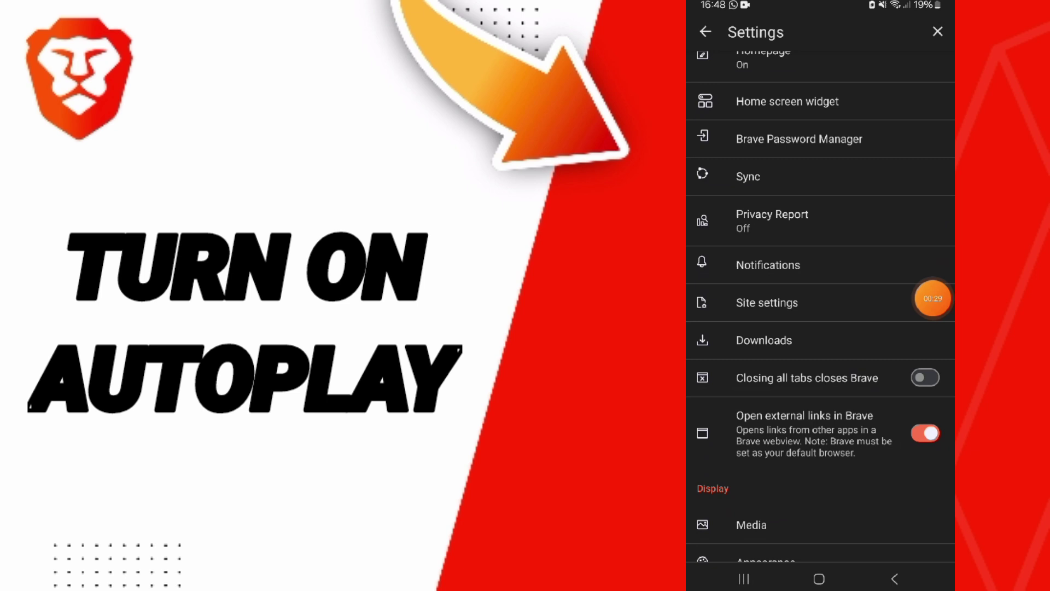
pyautogui.click(767, 302)
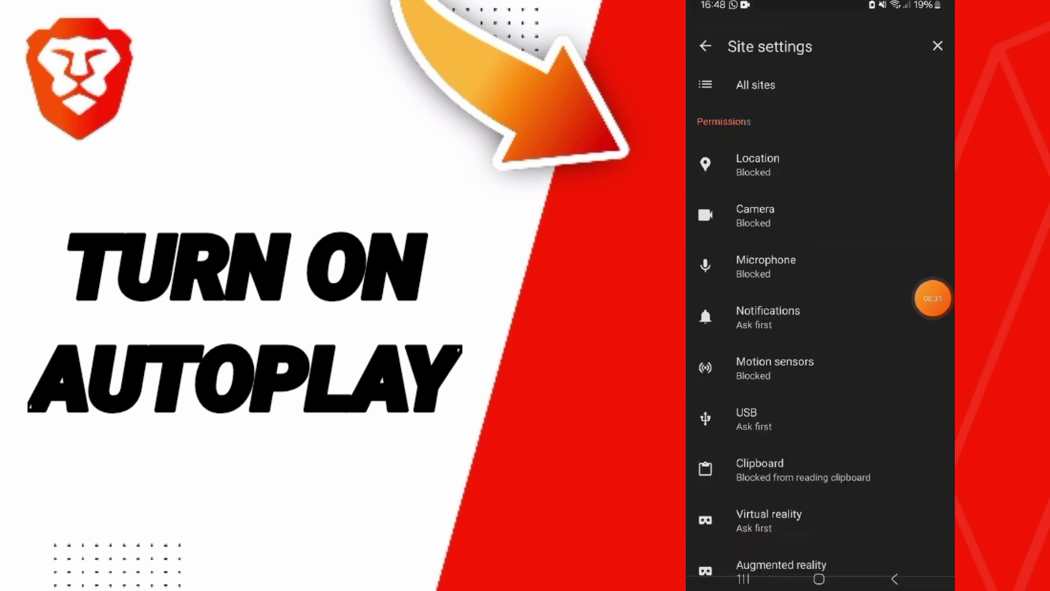
pyautogui.scroll(-3, 820, 312)
pyautogui.scroll(-5, 820, 312)
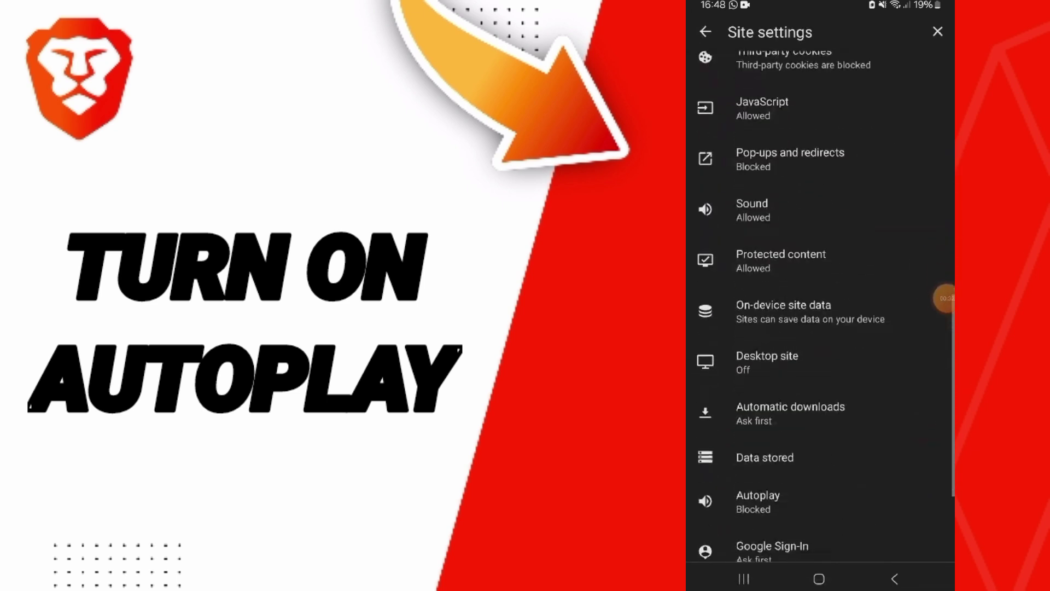
pyautogui.scroll(-2, 820, 312)
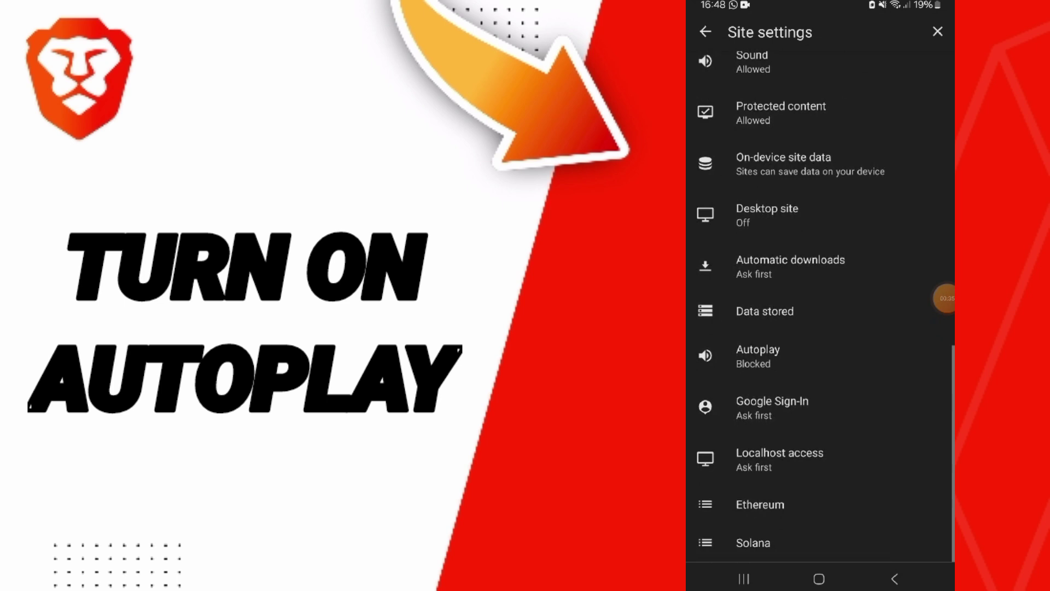
# Open the Autoplay permission and switch its toggle on to allow muted autoplay.
pyautogui.click(758, 360)
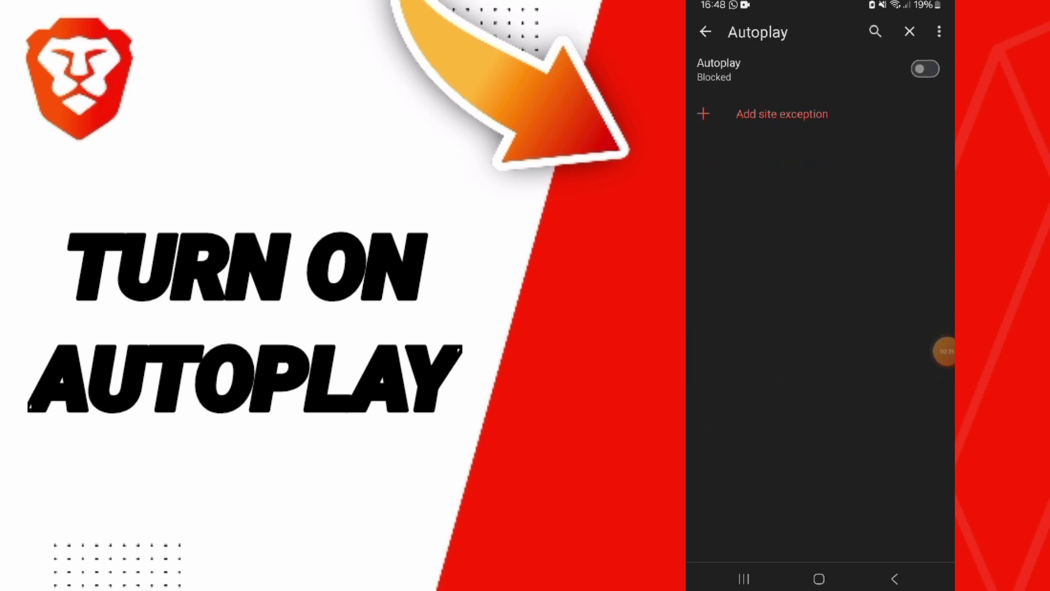
pyautogui.moveTo(933, 352)
pyautogui.mouseDown()
pyautogui.moveTo(927, 79)
pyautogui.moveTo(933, 149)
pyautogui.moveTo(908, 112)
pyautogui.moveTo(933, 127)
pyautogui.mouseUp()
pyautogui.click(926, 82)
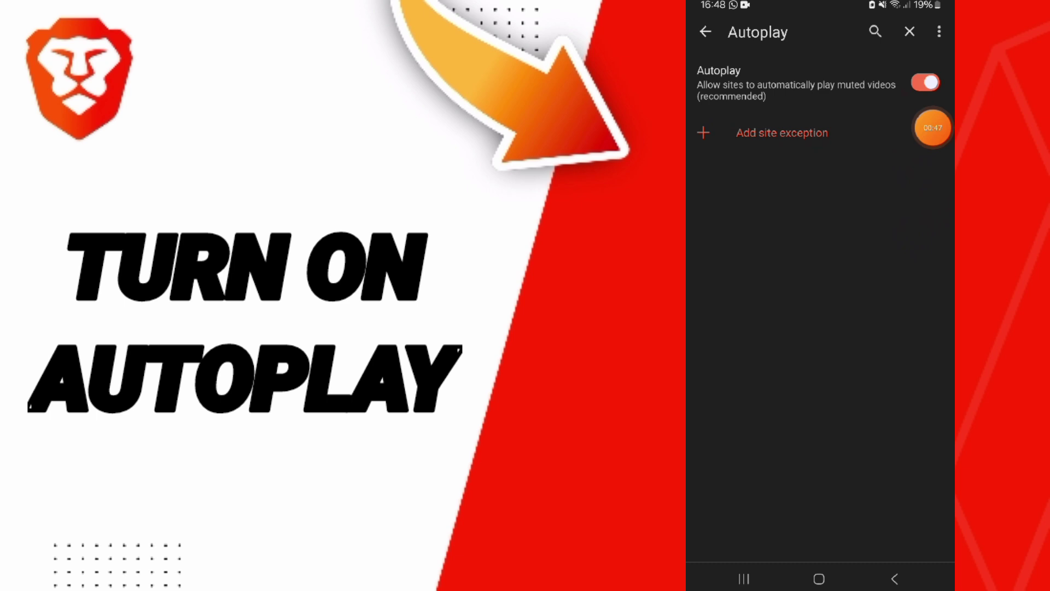
# Return to the Android home screen, showing the calendar widget.
pyautogui.click(819, 578)
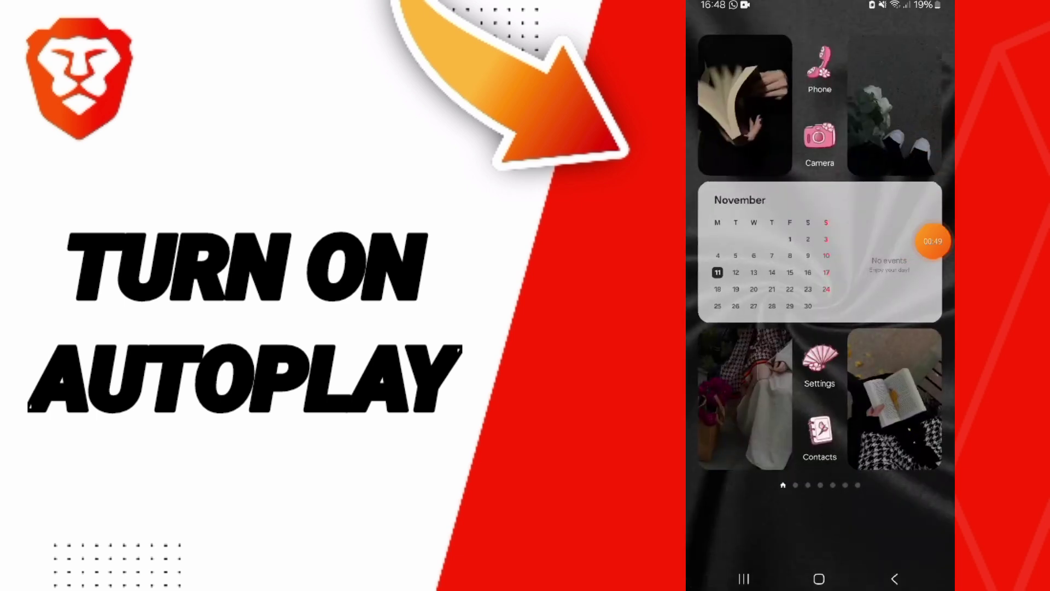
pyautogui.moveTo(932, 240)
pyautogui.mouseDown()
pyautogui.moveTo(925, 287)
pyautogui.moveTo(914, 282)
pyautogui.moveTo(928, 293)
pyautogui.mouseUp()
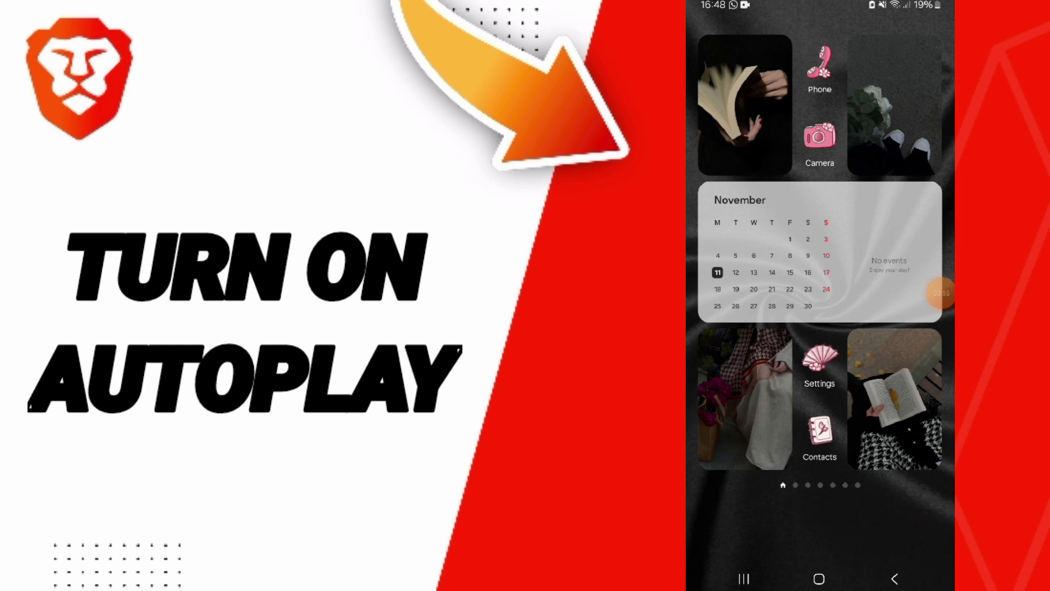
pyautogui.moveTo(940, 293); pyautogui.dragTo(932, 333)
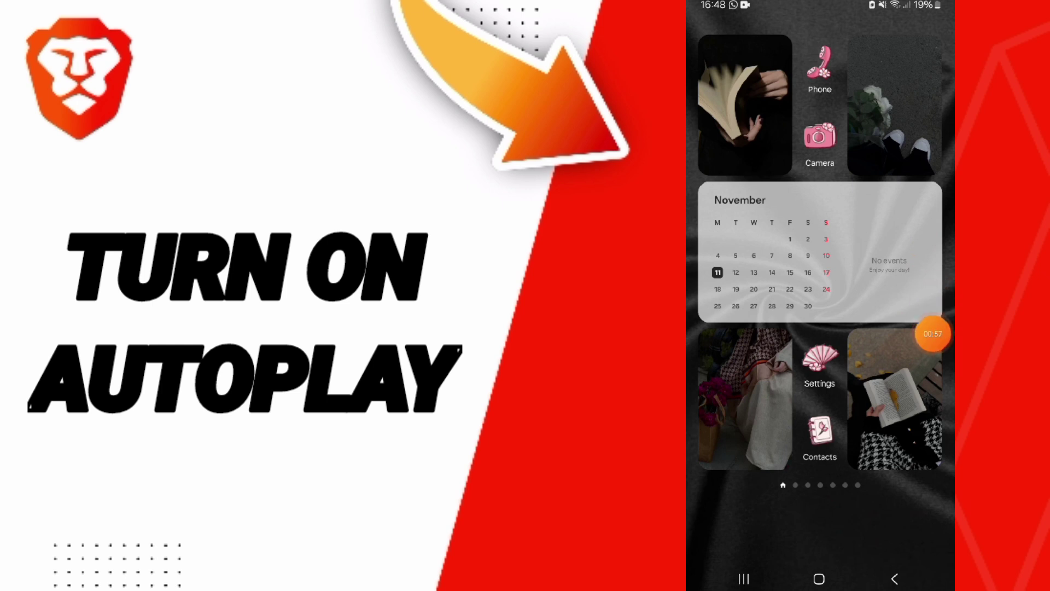